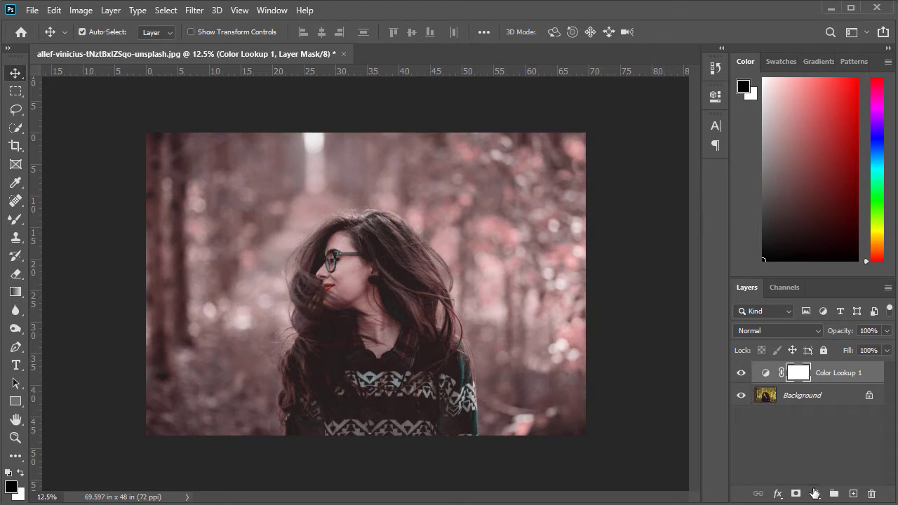
- Add a Hue/Saturation adjustment layer above the color lookup with Hue +15 and Saturation +25, and compare the image without it
{"action": "left_click", "coordinate": [816, 494]}
{"action": "left_click", "coordinate": [825, 355]}
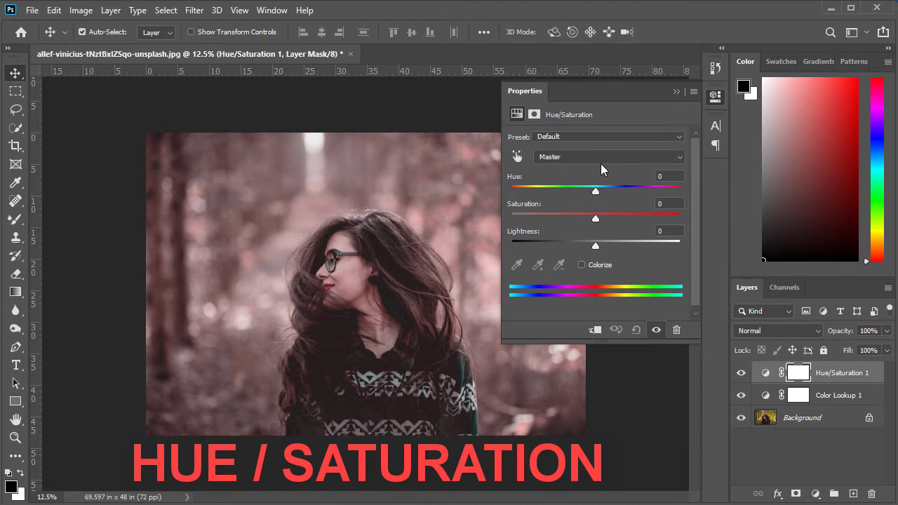
{"action": "left_click_drag", "start_coordinate": [596, 191], "coordinate": [618, 228]}
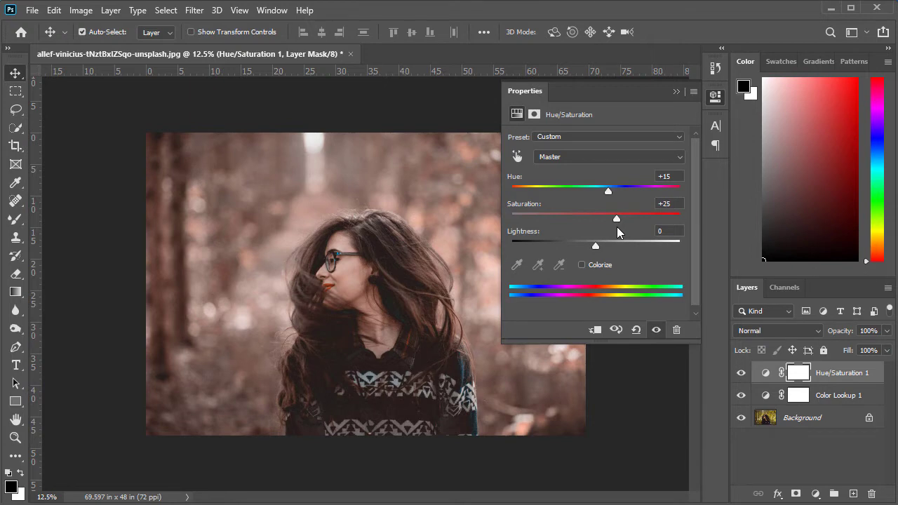
{"action": "left_click", "coordinate": [677, 92]}
{"action": "left_click", "coordinate": [741, 372]}
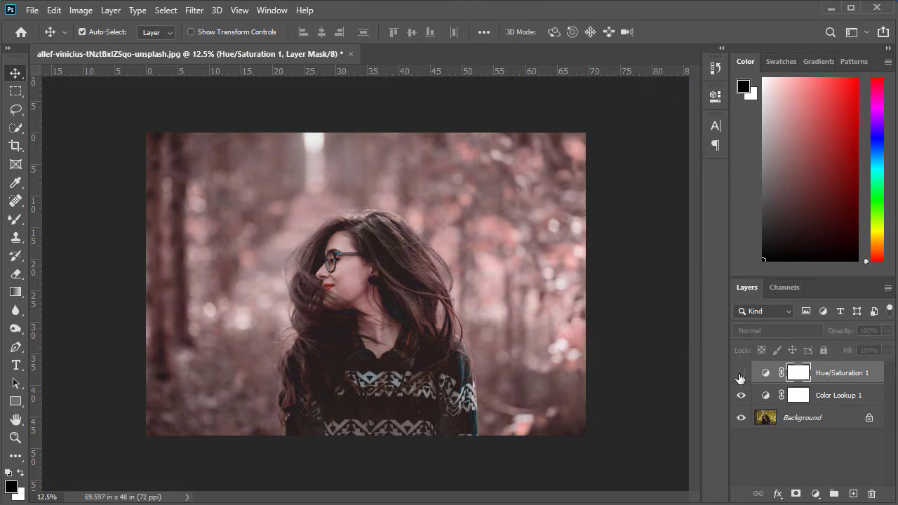
{"action": "left_click", "coordinate": [740, 373]}
- Add a Selective Color adjustment layer and set its Reds to Cyan -100, Magenta +13 and Yellow +100
{"action": "left_click", "coordinate": [816, 494]}
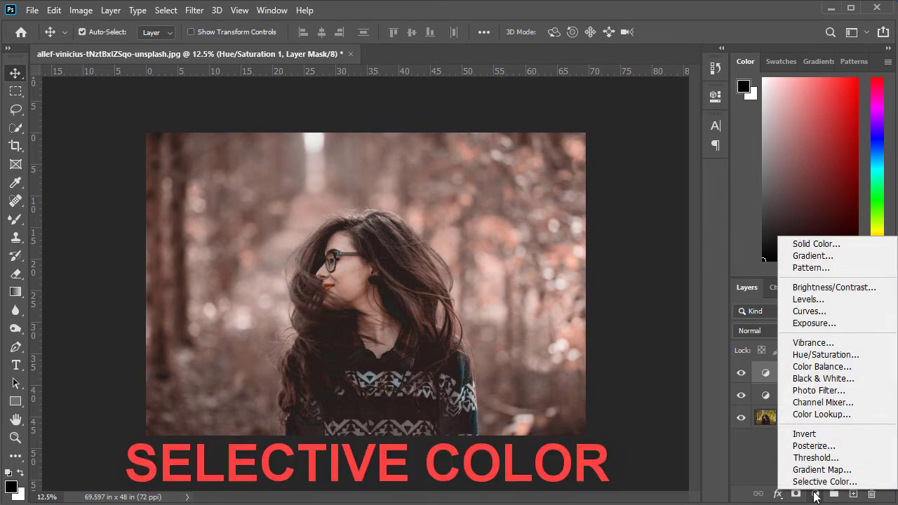
{"action": "left_click", "coordinate": [822, 482]}
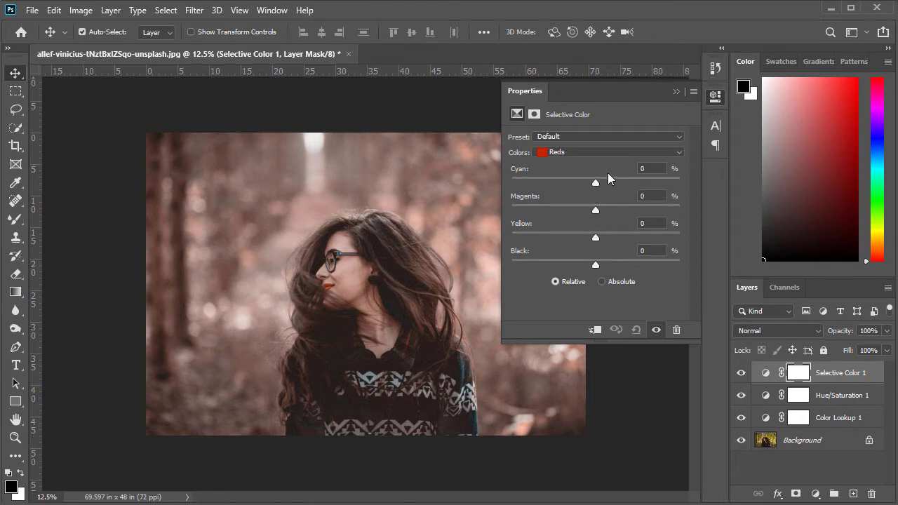
{"action": "left_click_drag", "start_coordinate": [596, 181], "coordinate": [511, 183]}
{"action": "mouse_move", "coordinate": [509, 185]}
{"action": "left_mouse_down"}
{"action": "mouse_move", "coordinate": [574, 188]}
{"action": "mouse_move", "coordinate": [507, 180]}
{"action": "left_mouse_up"}
{"action": "left_click_drag", "start_coordinate": [595, 212], "coordinate": [604, 212]}
{"action": "left_click_drag", "start_coordinate": [609, 217], "coordinate": [607, 218]}
{"action": "left_click_drag", "start_coordinate": [594, 241], "coordinate": [705, 245]}
{"action": "left_click_drag", "start_coordinate": [650, 231], "coordinate": [688, 236]}
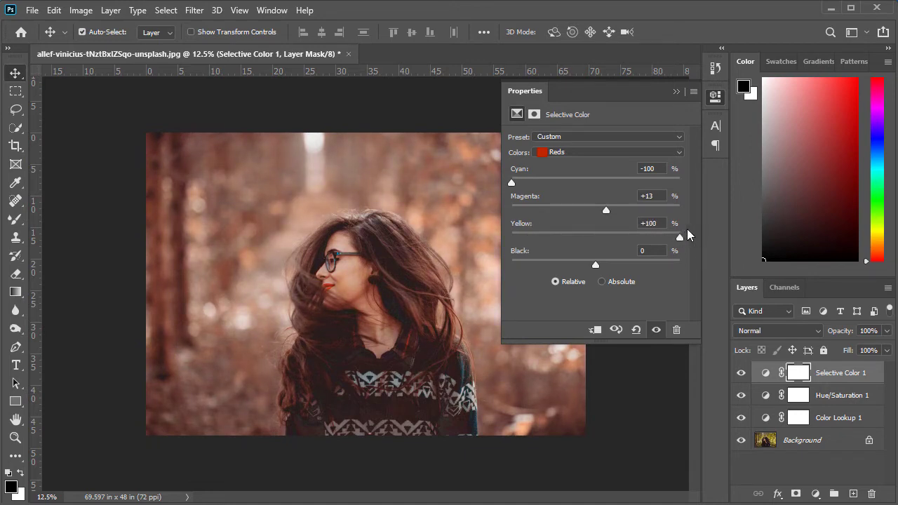
- Set the Selective Color Blacks to Cyan +7, Magenta -4, Yellow -6 and Black +4, and compare the image with and without the adjustment
{"action": "left_click", "coordinate": [571, 157]}
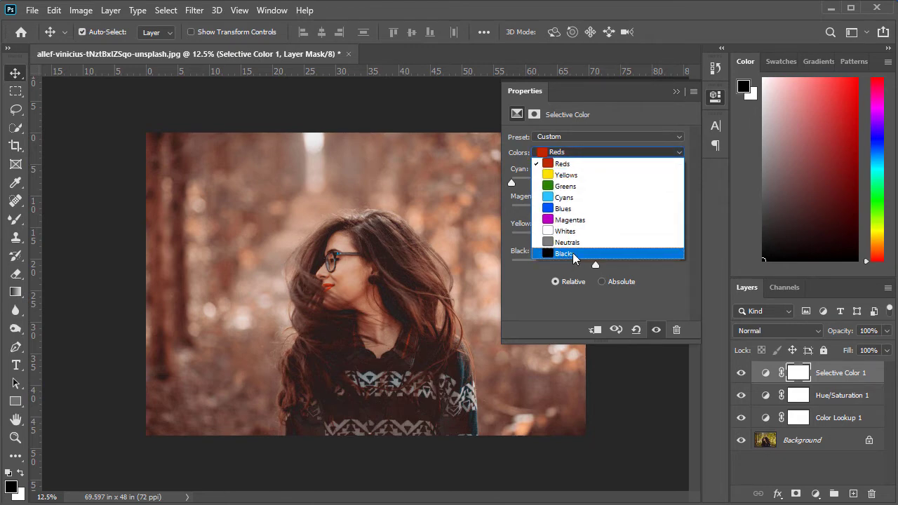
{"action": "left_click", "coordinate": [573, 252]}
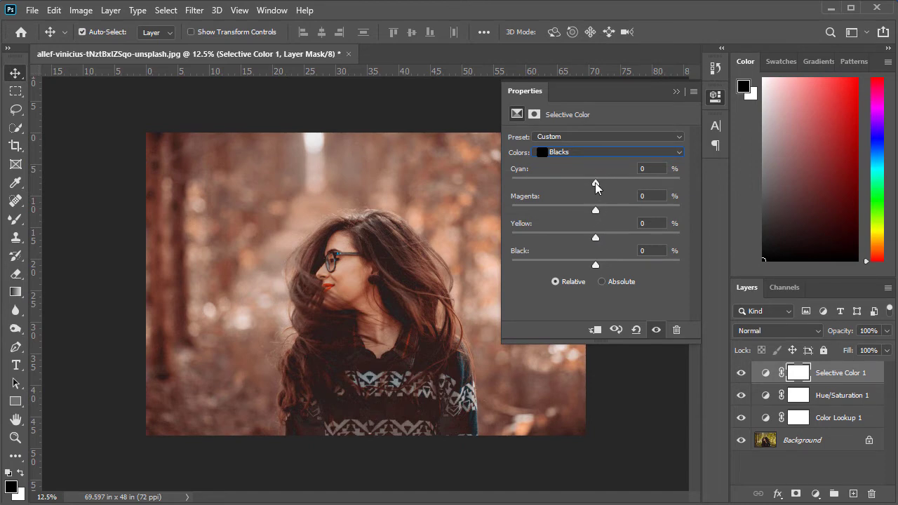
{"action": "left_click_drag", "start_coordinate": [596, 184], "coordinate": [607, 189]}
{"action": "left_click_drag", "start_coordinate": [598, 211], "coordinate": [602, 213]}
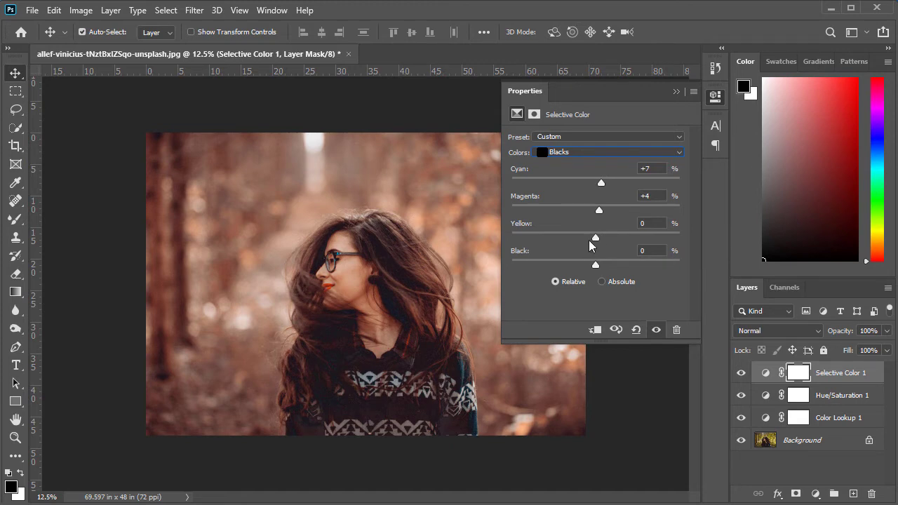
{"action": "mouse_move", "coordinate": [597, 237]}
{"action": "left_mouse_down"}
{"action": "mouse_move", "coordinate": [605, 242]}
{"action": "mouse_move", "coordinate": [589, 240]}
{"action": "left_mouse_up"}
{"action": "mouse_move", "coordinate": [598, 265]}
{"action": "left_mouse_down"}
{"action": "mouse_move", "coordinate": [590, 266]}
{"action": "mouse_move", "coordinate": [600, 268]}
{"action": "left_mouse_up"}
{"action": "left_click_drag", "start_coordinate": [599, 211], "coordinate": [591, 216]}
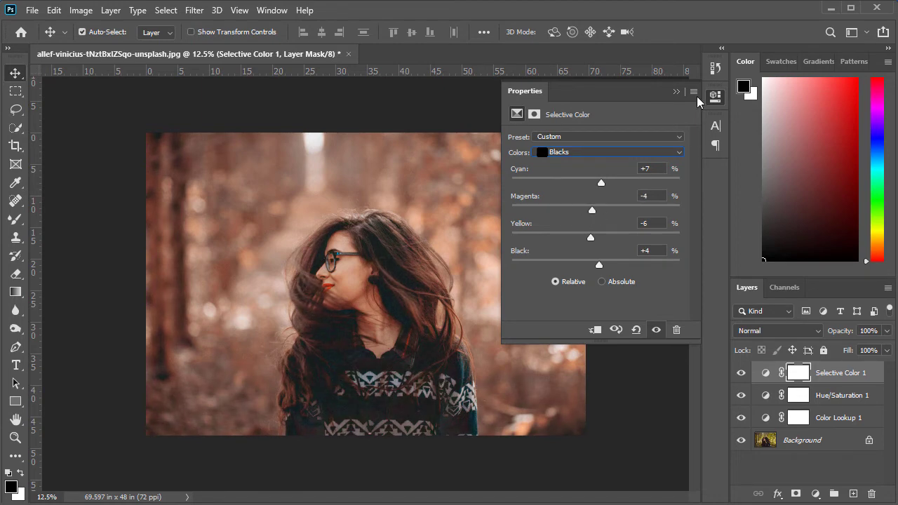
{"action": "left_click", "coordinate": [676, 91]}
{"action": "left_click", "coordinate": [741, 375]}
{"action": "left_click", "coordinate": [741, 375]}
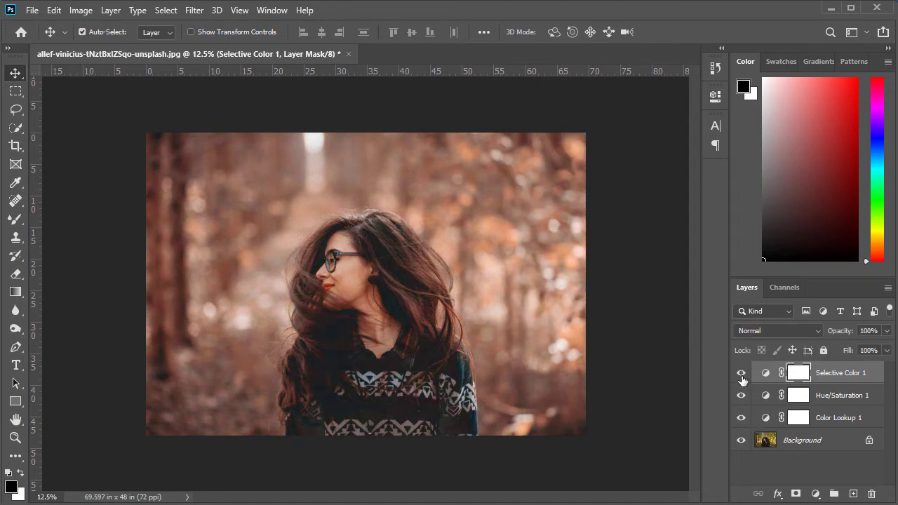
{"action": "left_click", "coordinate": [741, 376]}
{"action": "left_click", "coordinate": [741, 377]}
- Stamp all visible layers into a new merged layer on top and compare it with the original photo, keeping all adjustment layers shown
{"action": "key", "text": "ctrl+shift+alt+e"}
{"action": "left_click", "coordinate": [741, 395]}
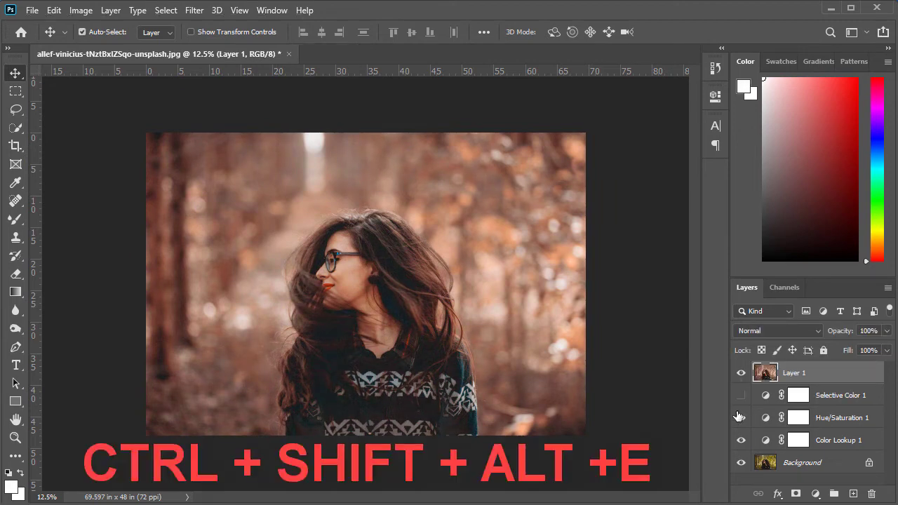
{"action": "left_click", "coordinate": [741, 417]}
{"action": "left_click", "coordinate": [741, 440]}
{"action": "left_click", "coordinate": [740, 374]}
{"action": "left_click", "coordinate": [740, 375]}
{"action": "left_click", "coordinate": [741, 376]}
{"action": "left_click", "coordinate": [741, 376]}
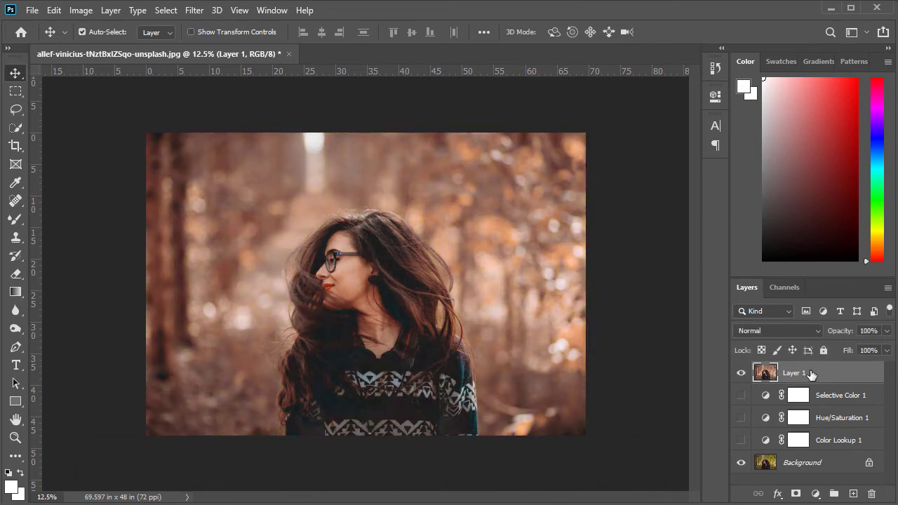
{"action": "left_click", "coordinate": [742, 415]}
{"action": "left_click", "coordinate": [741, 397]}
{"action": "left_click", "coordinate": [742, 440]}
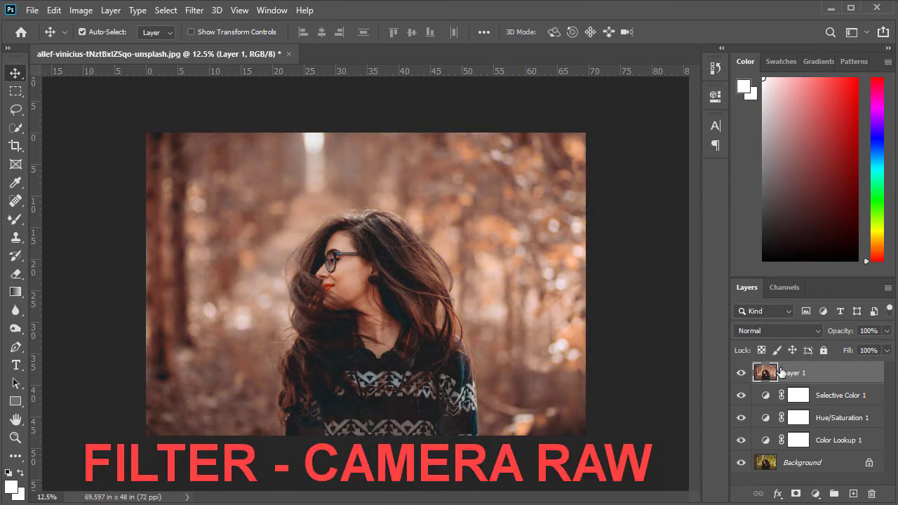
- Open the merged layer in the Camera Raw Filter and set Highlights to -11 and Shadows to +15
{"action": "left_click", "coordinate": [195, 11]}
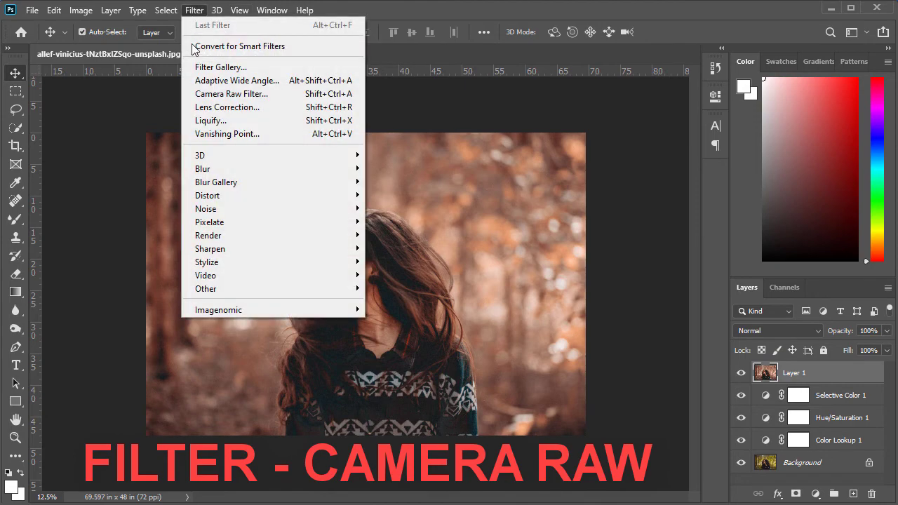
{"action": "left_click", "coordinate": [216, 95]}
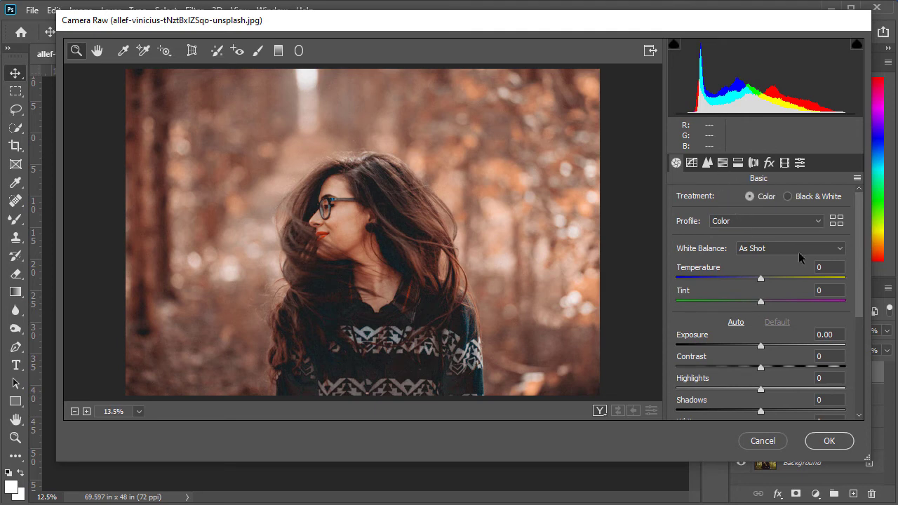
{"action": "left_click_drag", "start_coordinate": [859, 277], "coordinate": [867, 320]}
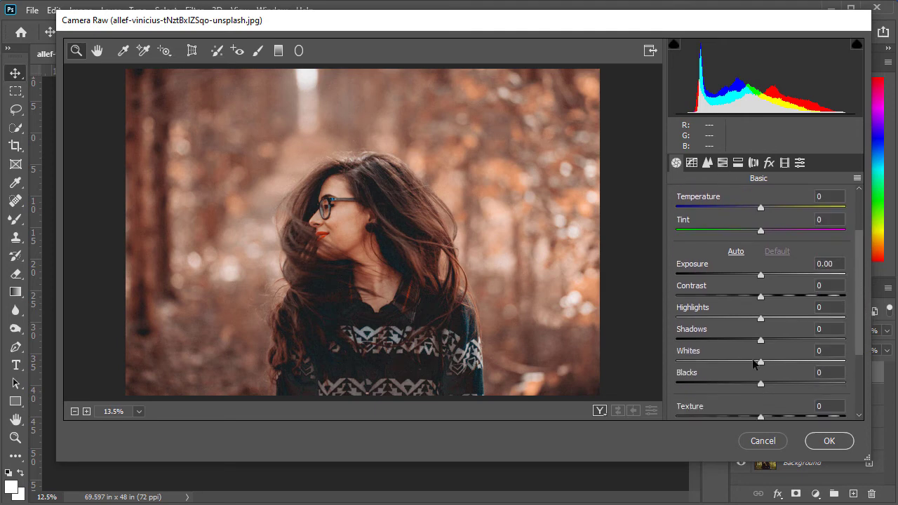
{"action": "left_click_drag", "start_coordinate": [782, 338], "coordinate": [752, 327]}
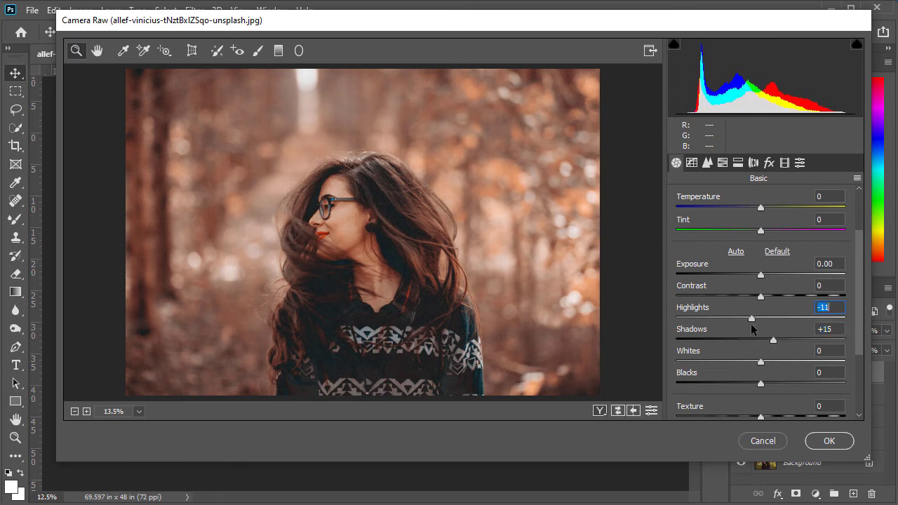
{"action": "mouse_move", "coordinate": [863, 323]}
{"action": "left_mouse_down"}
{"action": "mouse_move", "coordinate": [868, 391]}
{"action": "mouse_move", "coordinate": [866, 316]}
{"action": "left_mouse_up"}
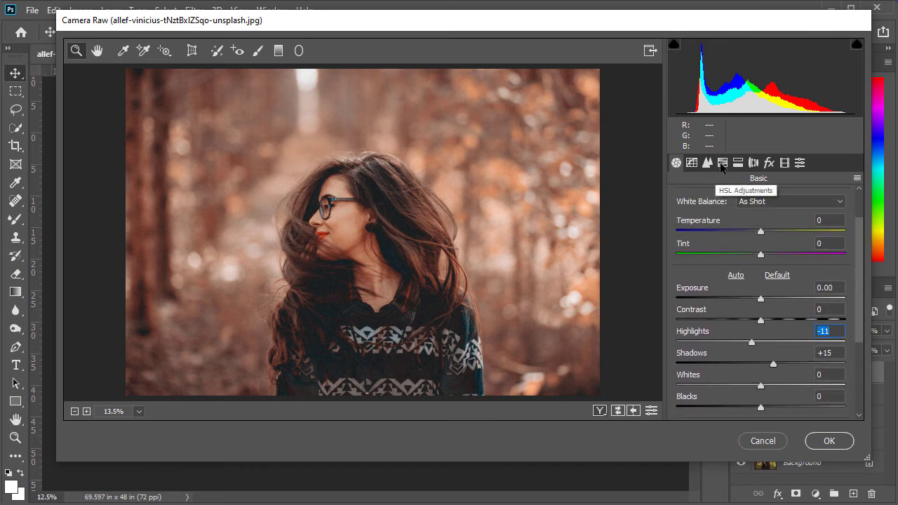
- Set the HSL luminance of Reds to +15 and Oranges to +12, and adjust the luminance of Greens and Blues
{"action": "left_click", "coordinate": [722, 165]}
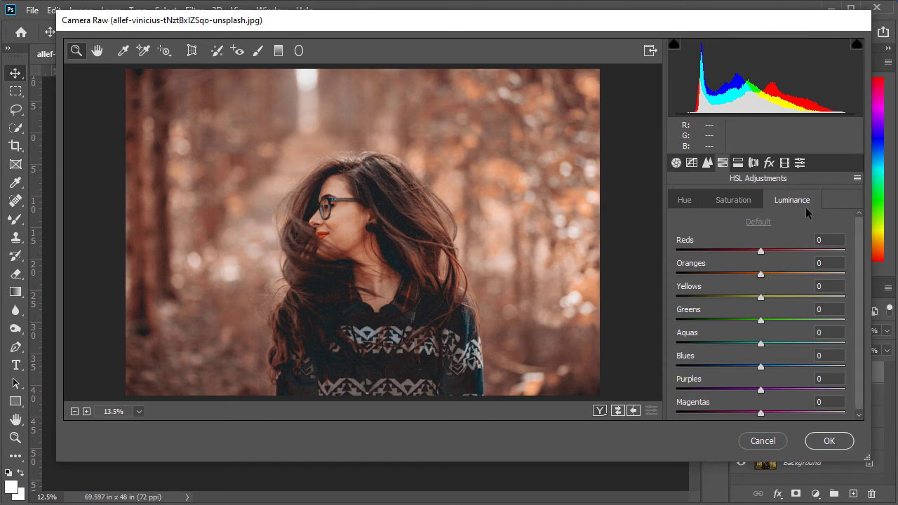
{"action": "left_click", "coordinate": [775, 275]}
{"action": "left_click_drag", "start_coordinate": [775, 275], "coordinate": [773, 258]}
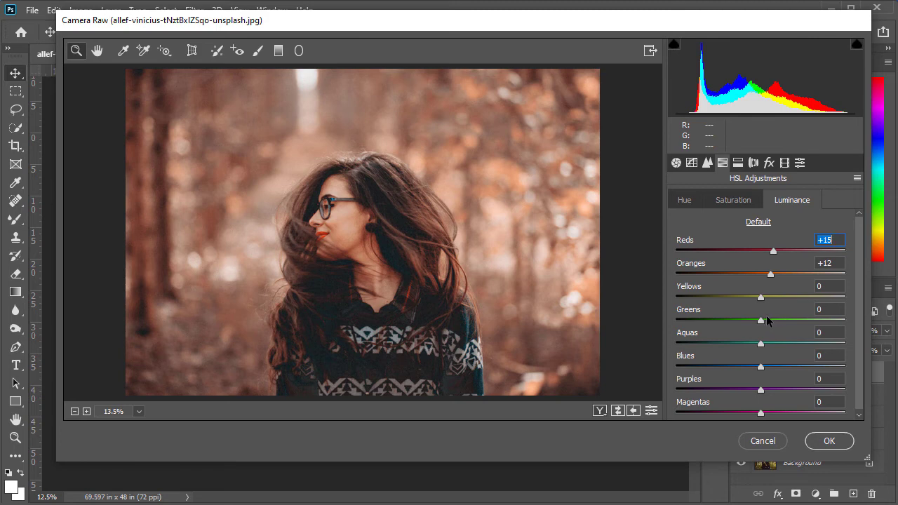
{"action": "left_click_drag", "start_coordinate": [767, 321], "coordinate": [772, 321]}
{"action": "mouse_move", "coordinate": [758, 374]}
{"action": "left_mouse_down"}
{"action": "mouse_move", "coordinate": [796, 374]}
{"action": "mouse_move", "coordinate": [764, 372]}
{"action": "left_mouse_up"}
- Set the HSL hue of Reds to +8 and Blues to -18, apply the Camera Raw filter, and hide the merged layer for comparison
{"action": "left_click", "coordinate": [683, 204]}
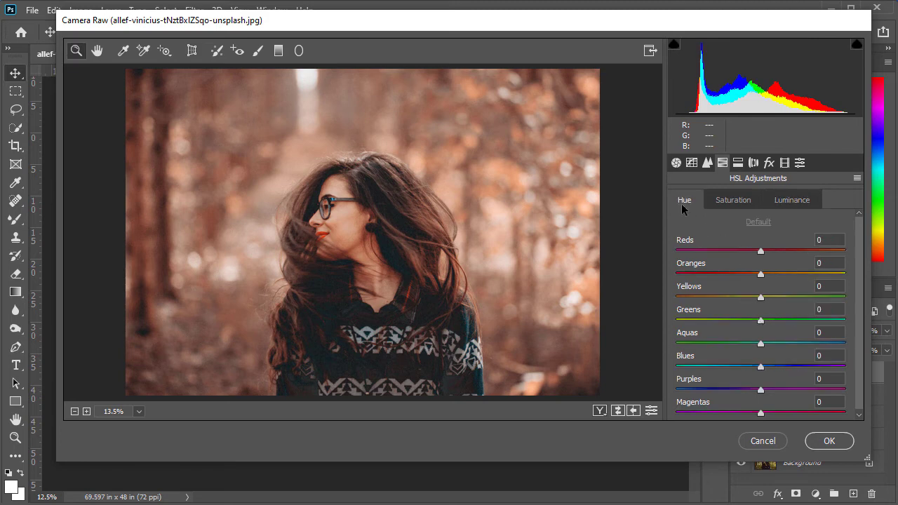
{"action": "left_click_drag", "start_coordinate": [762, 274], "coordinate": [771, 323]}
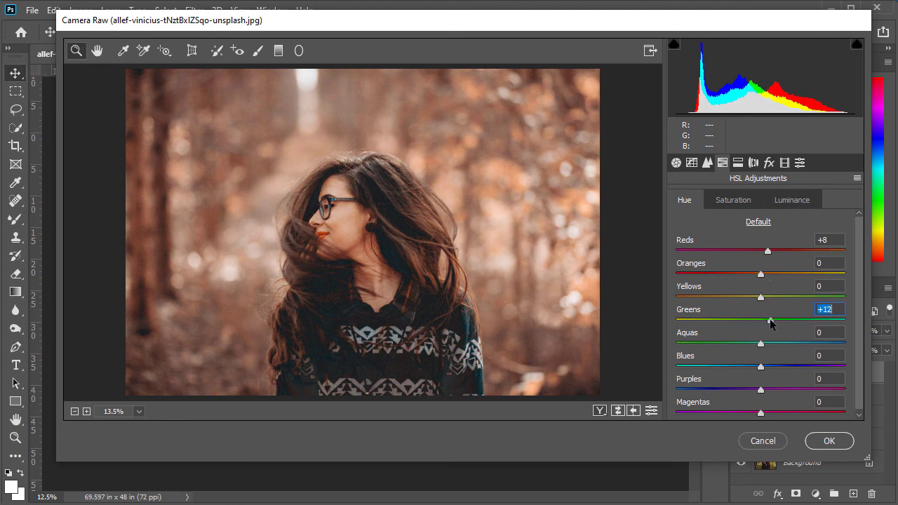
{"action": "double_click", "coordinate": [770, 321]}
{"action": "mouse_move", "coordinate": [760, 366]}
{"action": "left_mouse_down"}
{"action": "mouse_move", "coordinate": [739, 367]}
{"action": "mouse_move", "coordinate": [747, 371]}
{"action": "left_mouse_up"}
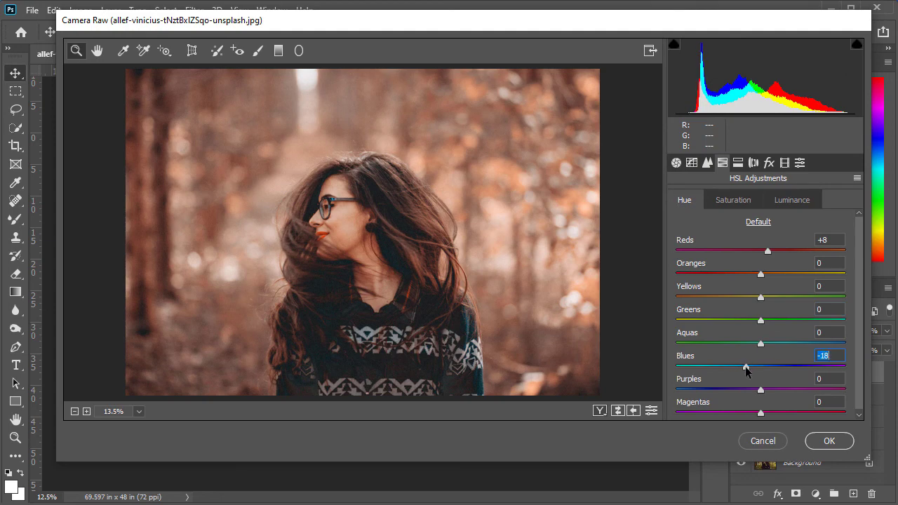
{"action": "left_click", "coordinate": [814, 439]}
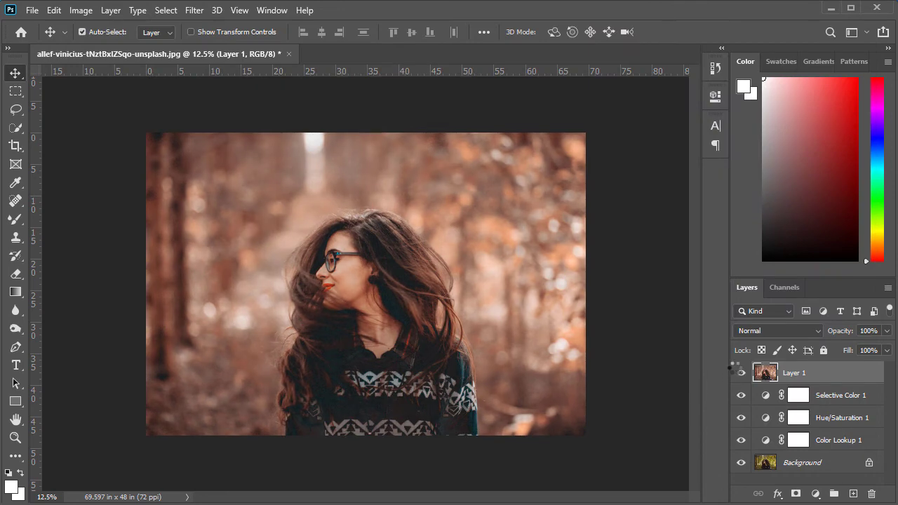
{"action": "left_click", "coordinate": [741, 373]}
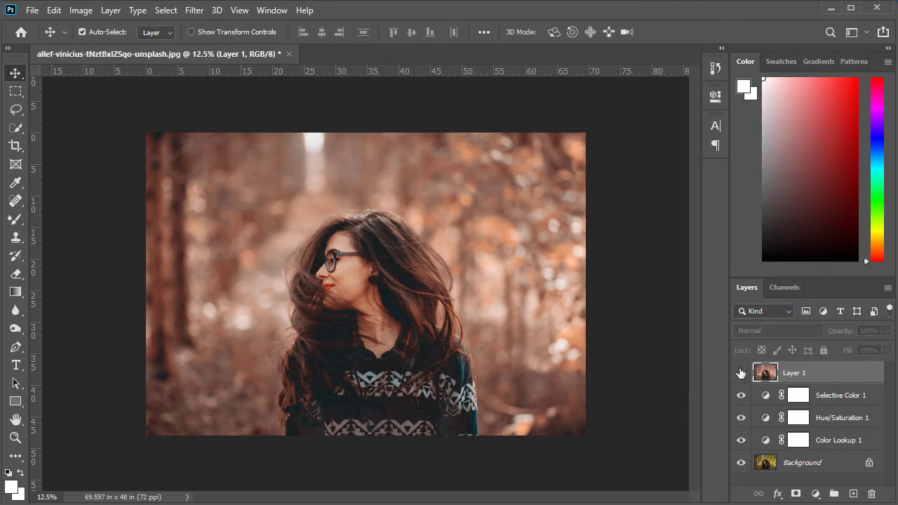